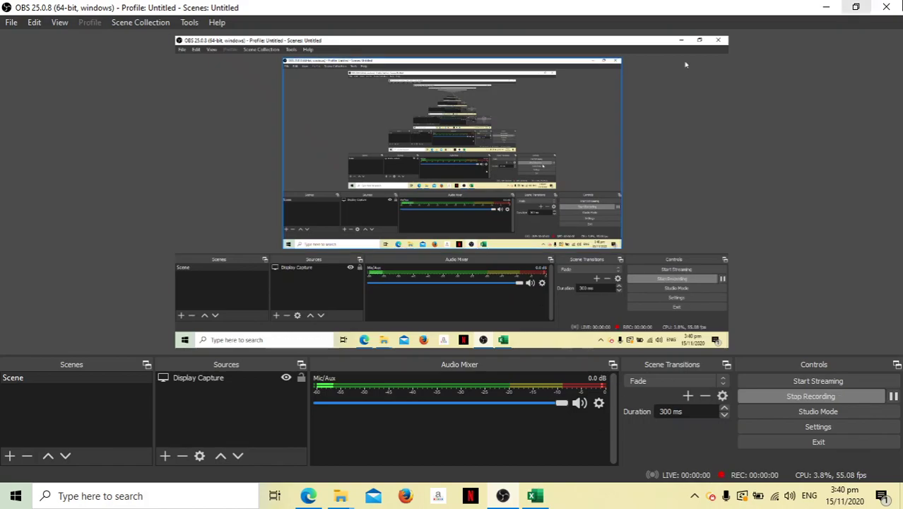
# - Start recording and open the RJD_ACCOUNTING_SYSTEM workbook from the USB drive's POS folder
pyautogui.click(826, 7)
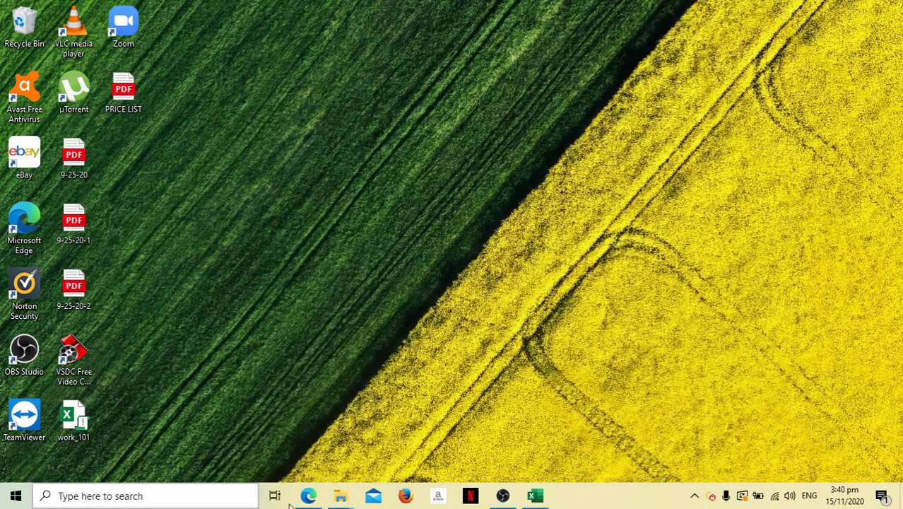
pyautogui.moveTo(340, 496)
pyautogui.click(324, 449)
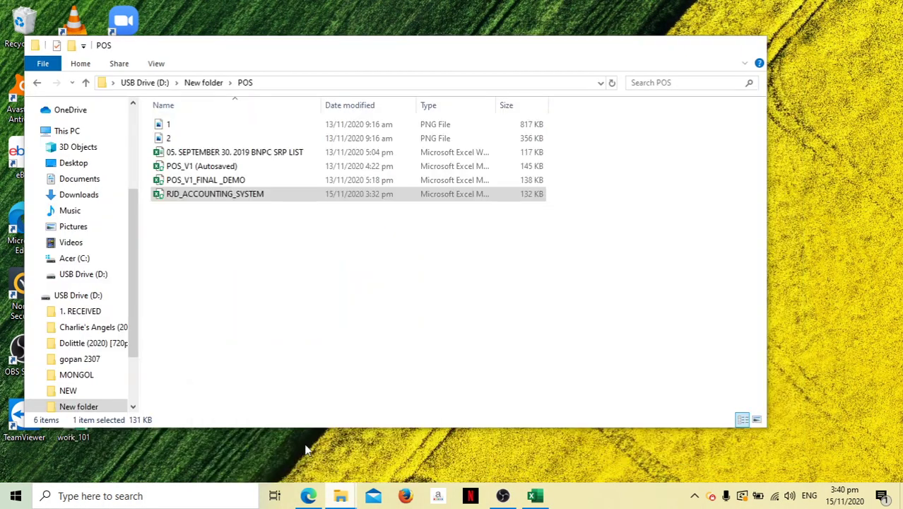
pyautogui.doubleClick(230, 199)
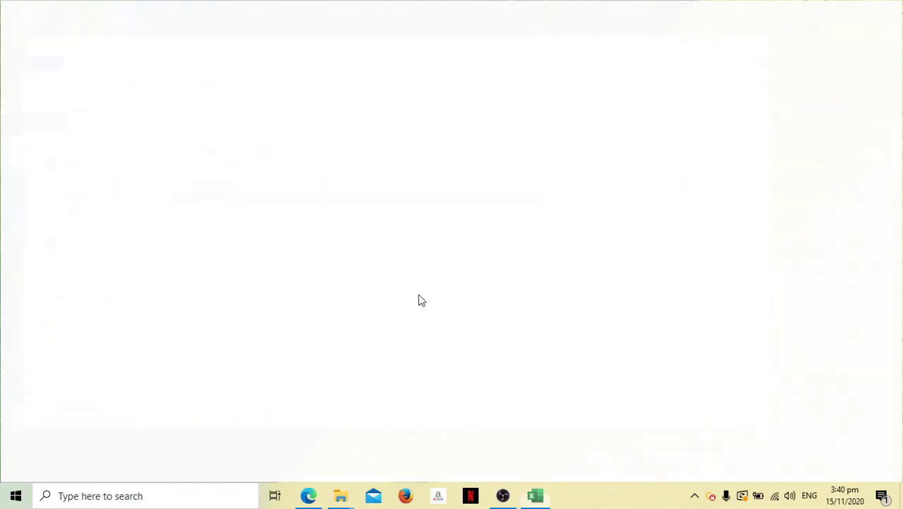
# - Log in to the RJD accounting system with the username and password
pyautogui.write('RYAN JAY')
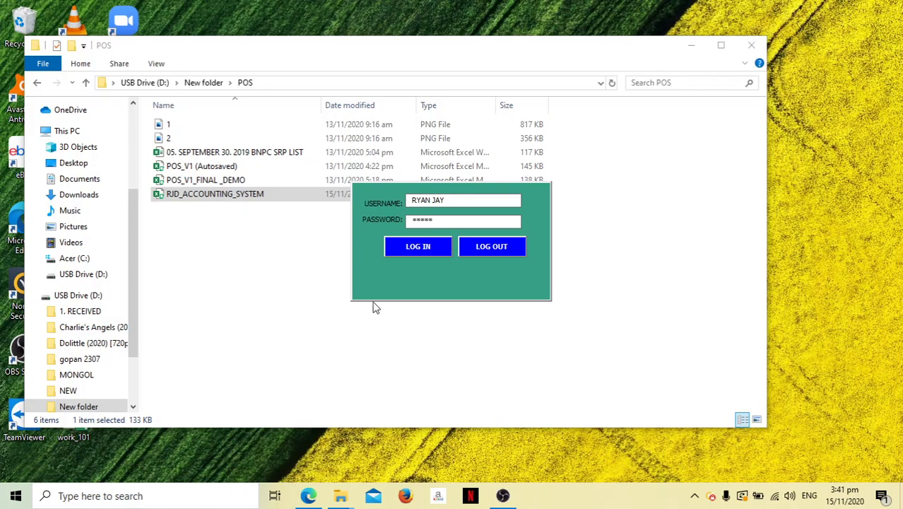
pyautogui.click(426, 249)
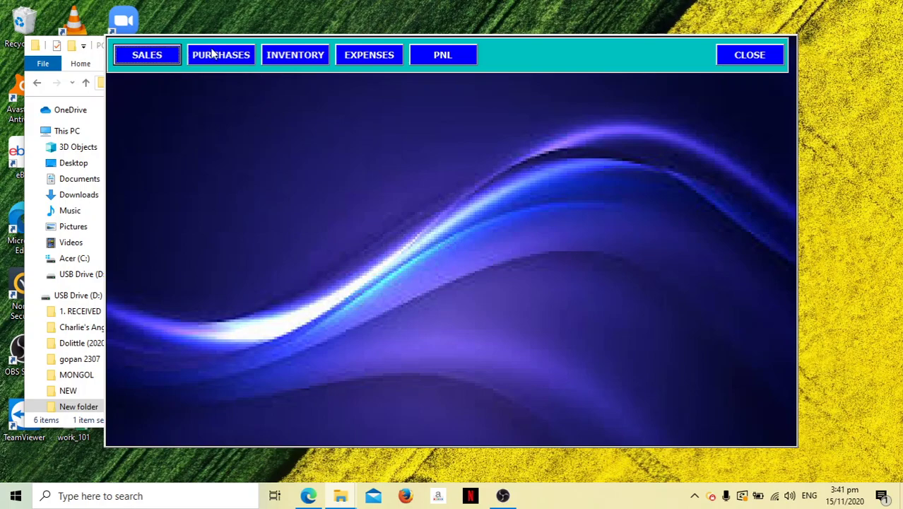
pyautogui.click(159, 55)
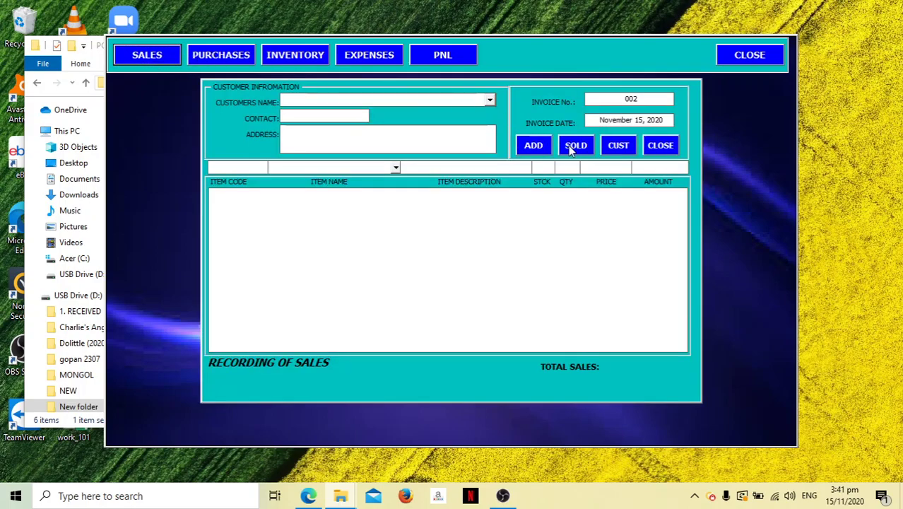
pyautogui.click(661, 147)
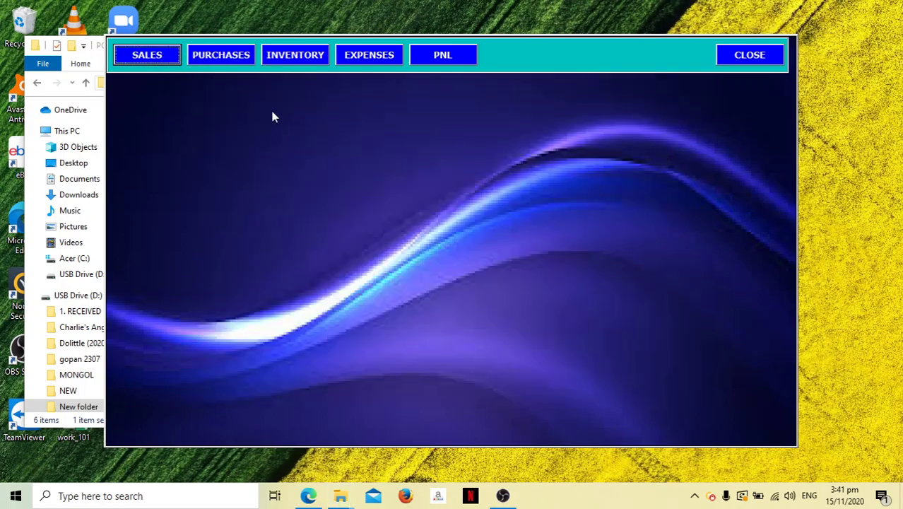
pyautogui.click(234, 59)
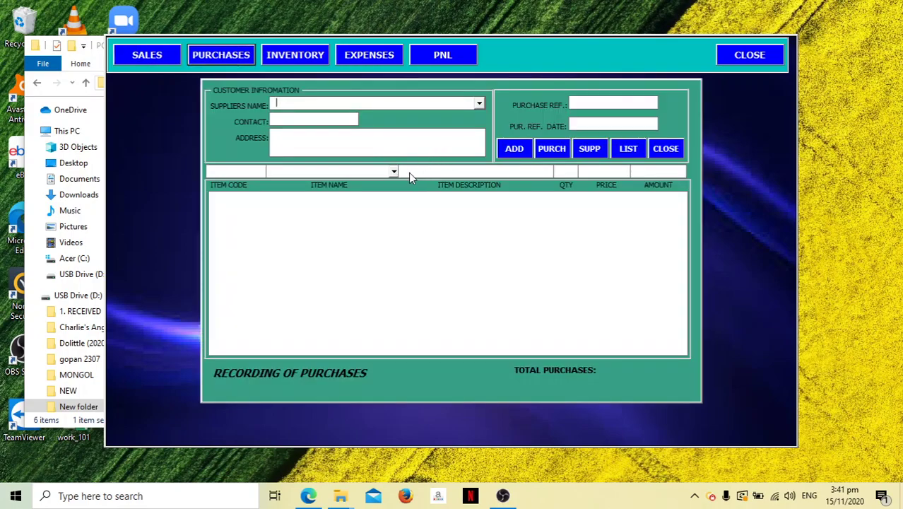
pyautogui.click(479, 103)
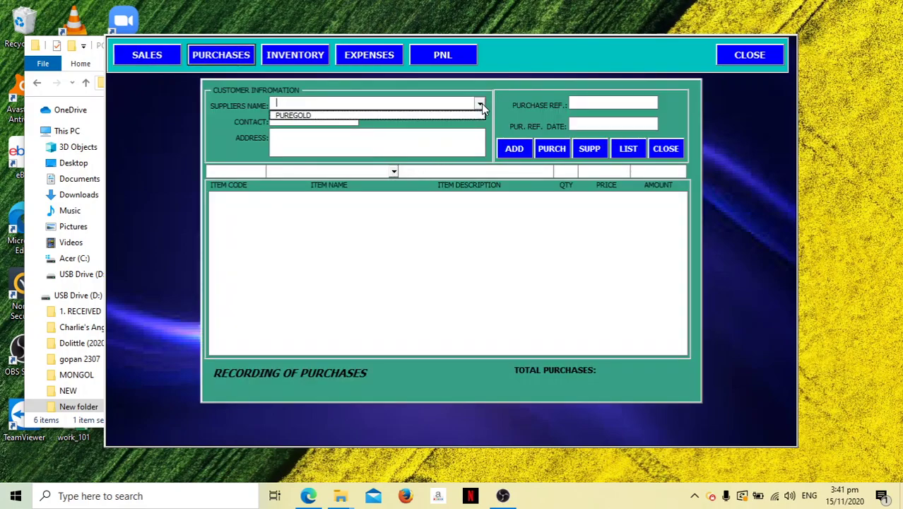
pyautogui.click(458, 116)
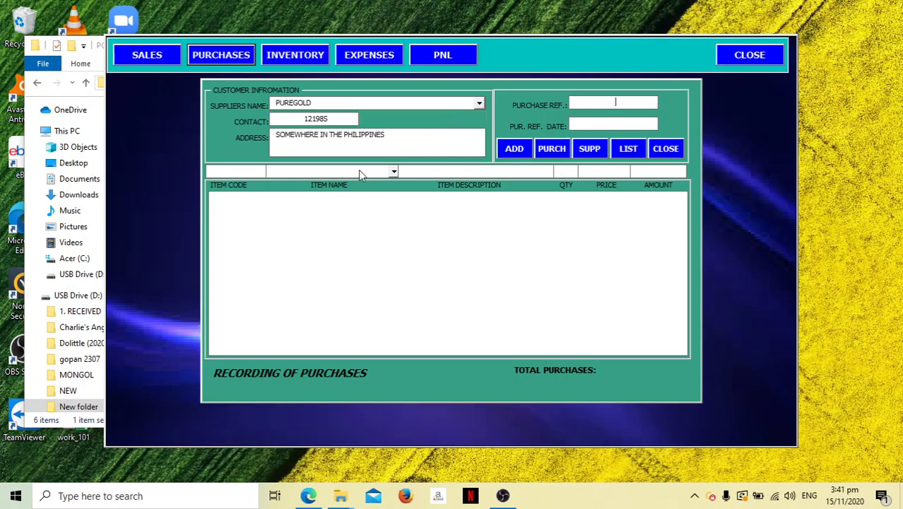
pyautogui.click(394, 172)
pyautogui.click(385, 182)
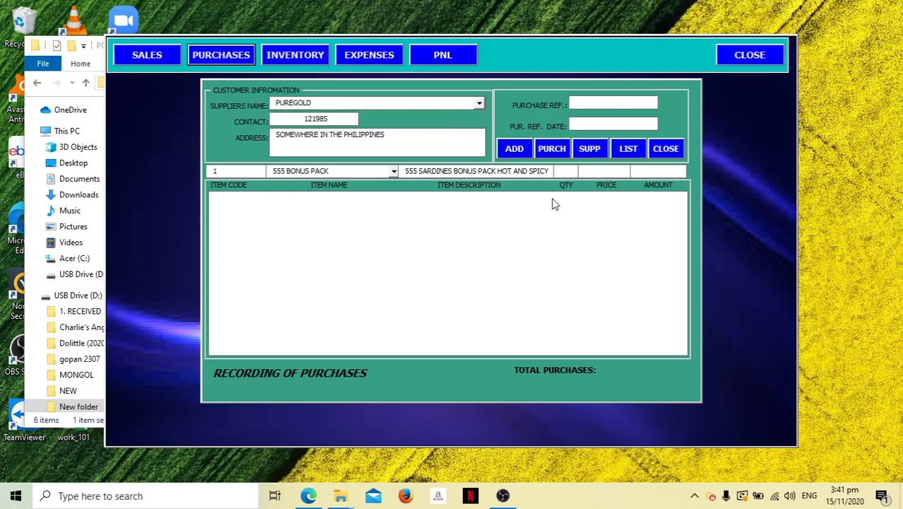
pyautogui.write('2')
pyautogui.press('BackSpace')
pyautogui.write('1')
pyautogui.click(672, 152)
pyautogui.click(300, 62)
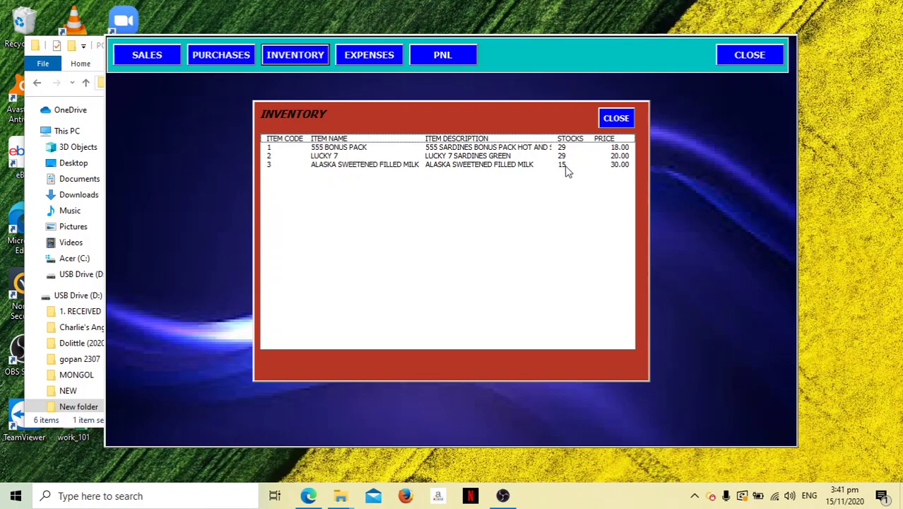
pyautogui.click(607, 122)
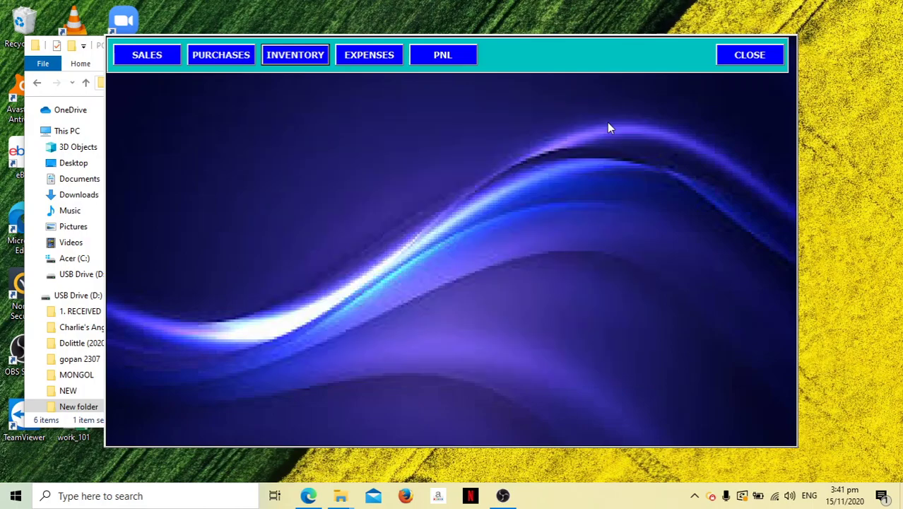
# - In the purchases form, bring up the supplier list and the add-supplier form
pyautogui.click(230, 62)
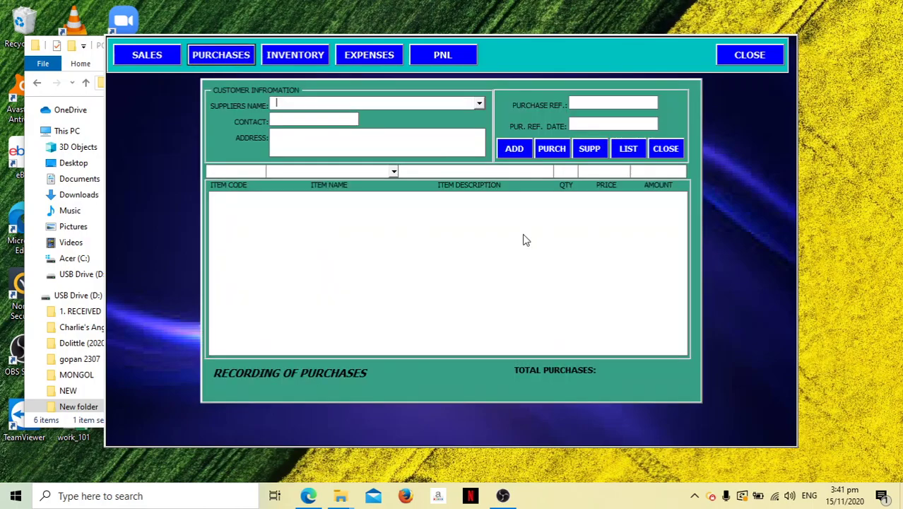
pyautogui.click(480, 103)
pyautogui.click(589, 150)
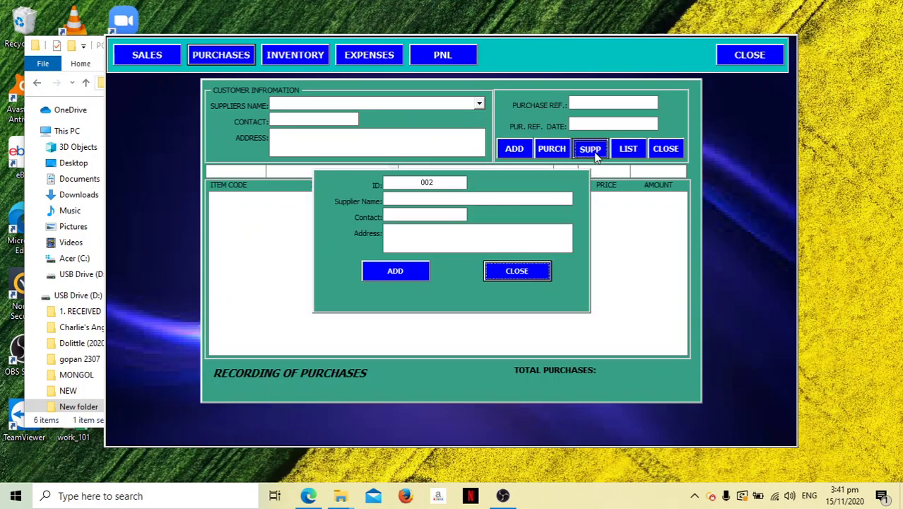
# - Add supplier SM SUPER MARKET with its contact number and address
pyautogui.click(459, 201)
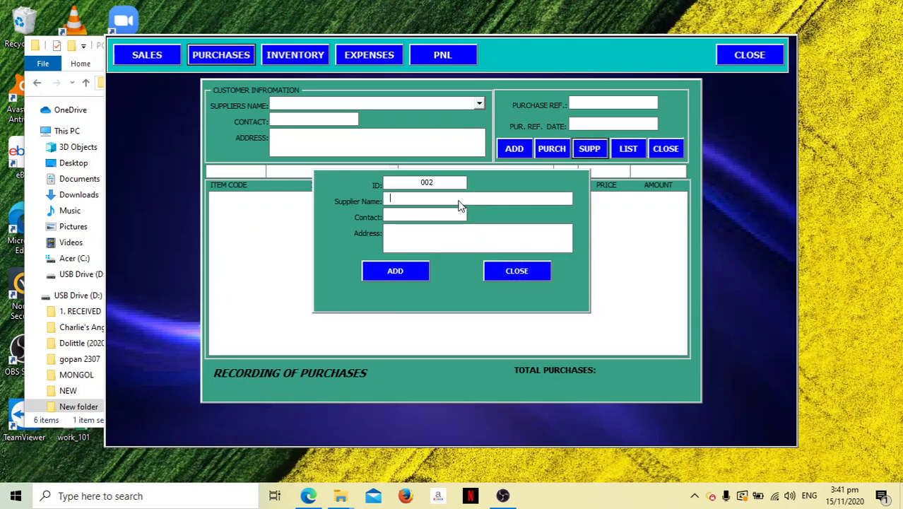
pyautogui.write('S')
pyautogui.write('M SUPE')
pyautogui.write('R MARKET')
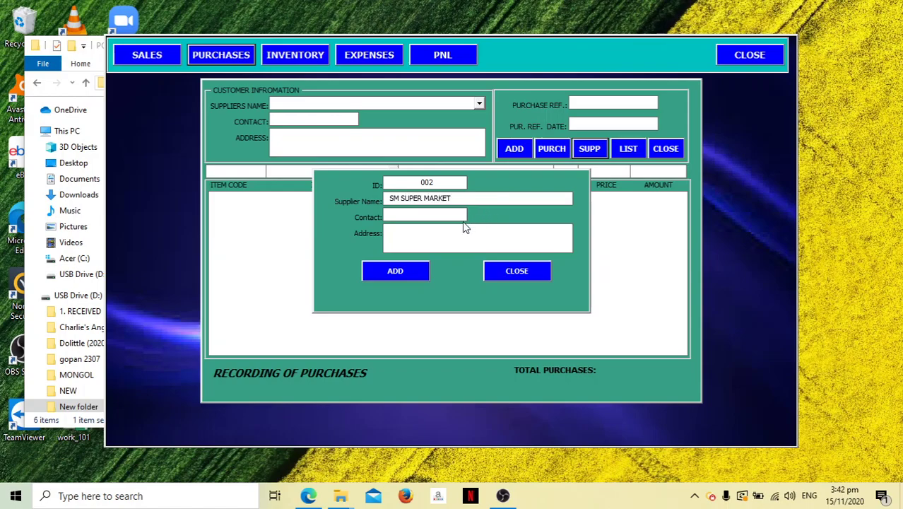
pyautogui.press('Tab')
pyautogui.write('2131231')
pyautogui.press('Tab')
pyautogui.write('ME')
pyautogui.write('WH')
pyautogui.press('BackSpace')
pyautogui.press('BackSpace')
pyautogui.press('BackSpace')
pyautogui.press('BackSpace')
pyautogui.press('BackSpace')
pyautogui.press('BackSpace')
pyautogui.write('NAY')
pyautogui.press('Tab')
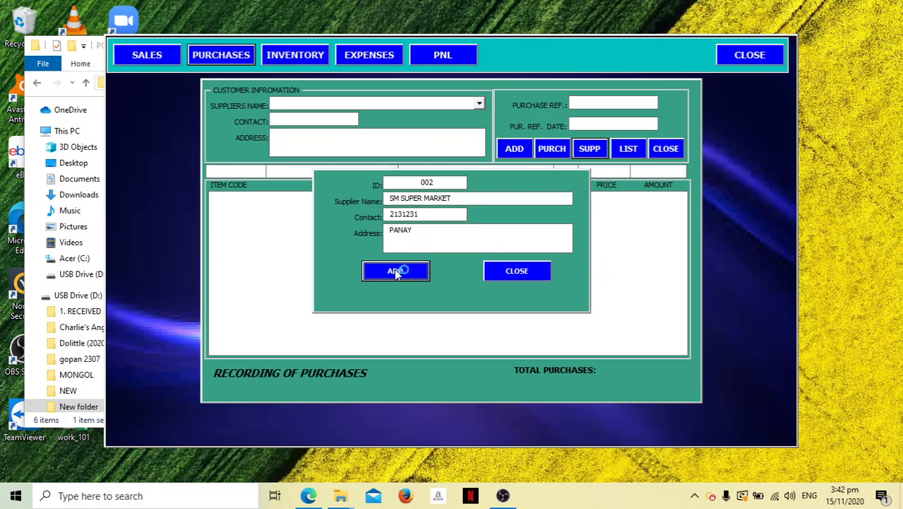
pyautogui.click(397, 270)
pyautogui.click(523, 271)
# - Choose supplier SM SUPER MARKET and add a 555 BONUS PACK line: quantity 10, price 5
pyautogui.click(480, 102)
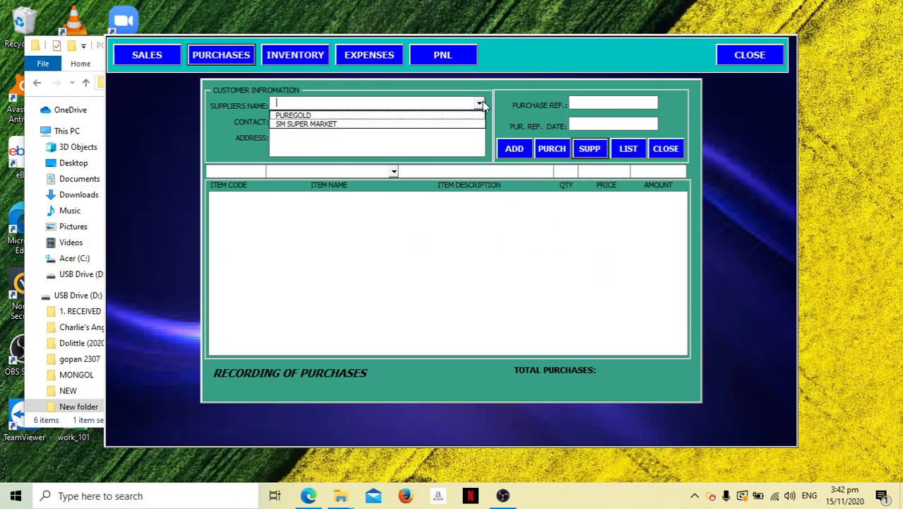
pyautogui.click(432, 125)
pyautogui.click(393, 173)
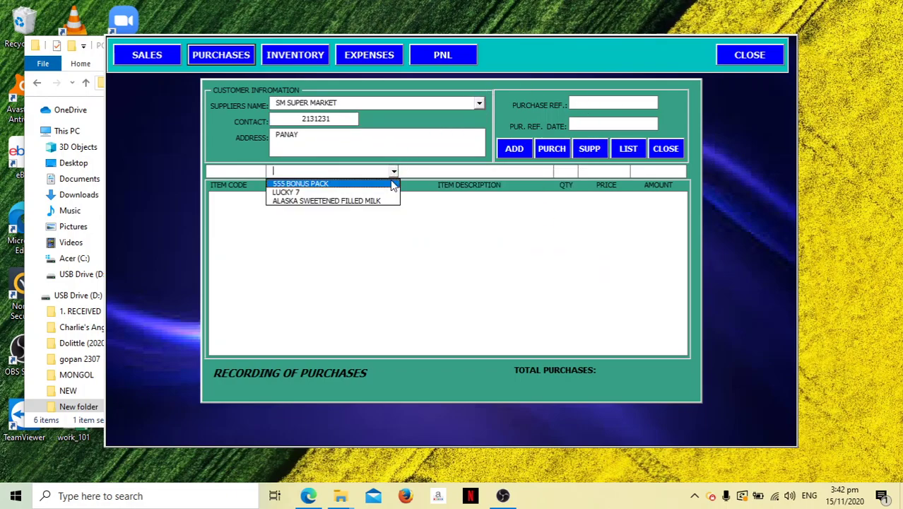
pyautogui.click(395, 181)
pyautogui.click(560, 174)
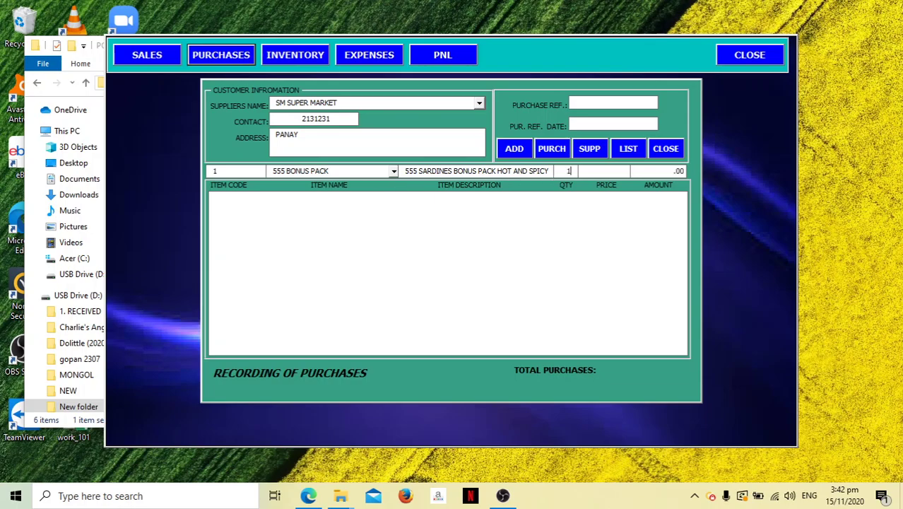
pyautogui.write('10')
pyautogui.press('Tab')
pyautogui.write('5')
pyautogui.click(504, 151)
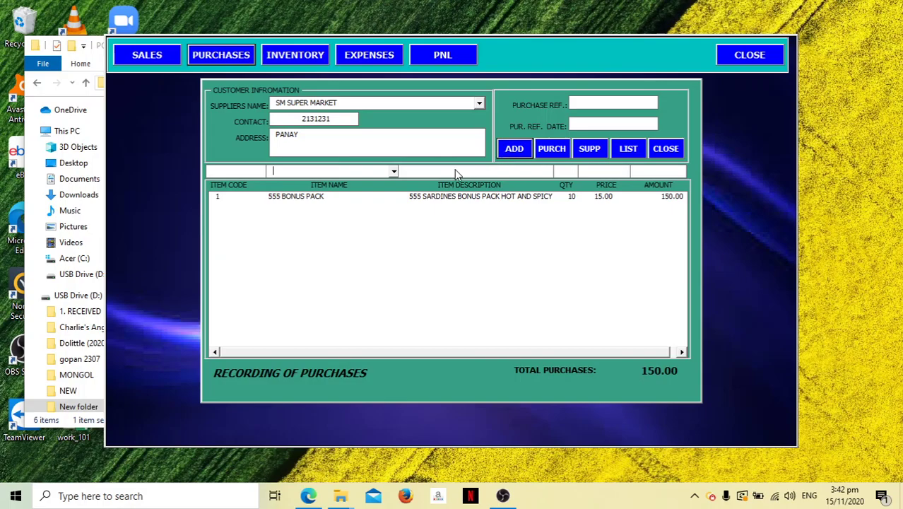
# - Add LUCKY 7 and ALASKA SWEETENED FILLED MILK lines with their quantities and prices
pyautogui.click(393, 173)
pyautogui.click(392, 189)
pyautogui.write('10')
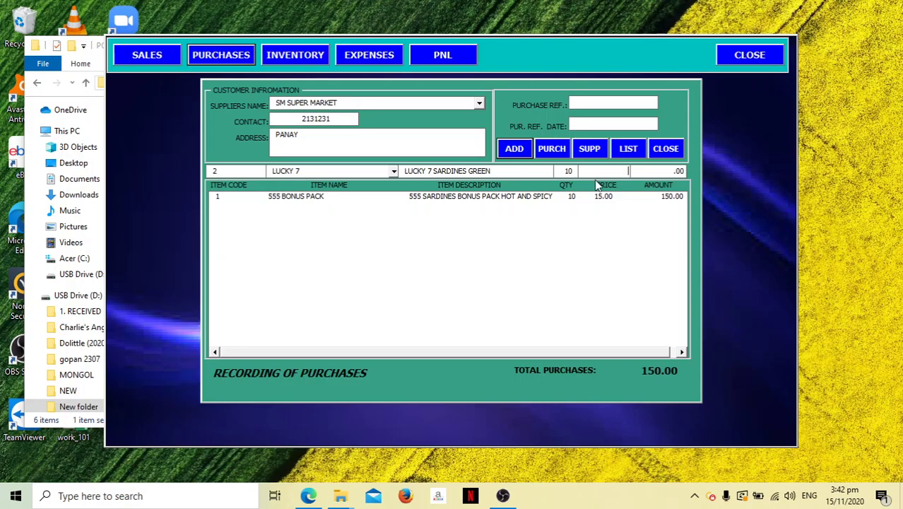
pyautogui.write('15')
pyautogui.click(515, 149)
pyautogui.click(393, 172)
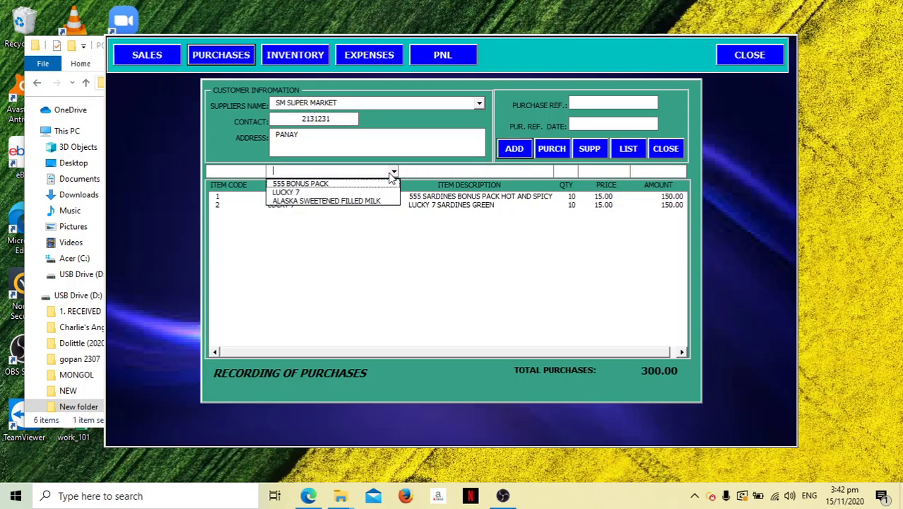
pyautogui.click(385, 198)
pyautogui.write('10')
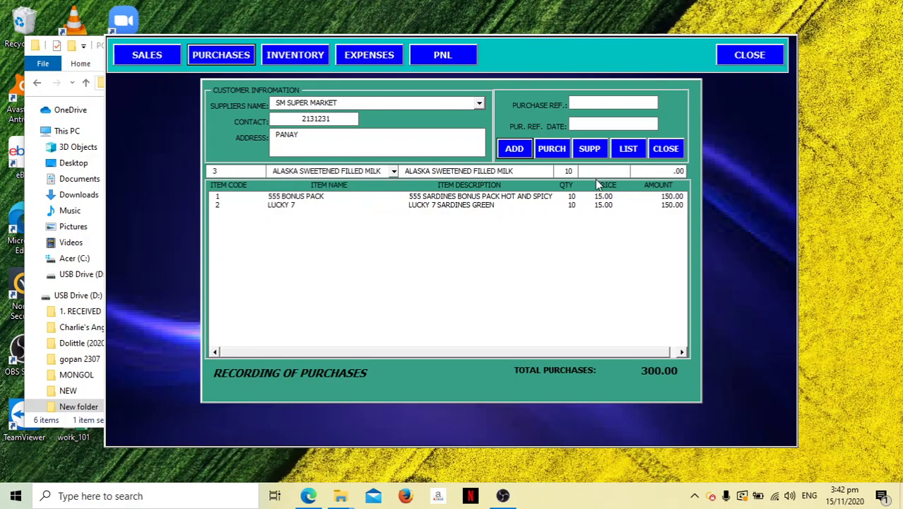
pyautogui.write('20')
pyautogui.press('capslock')
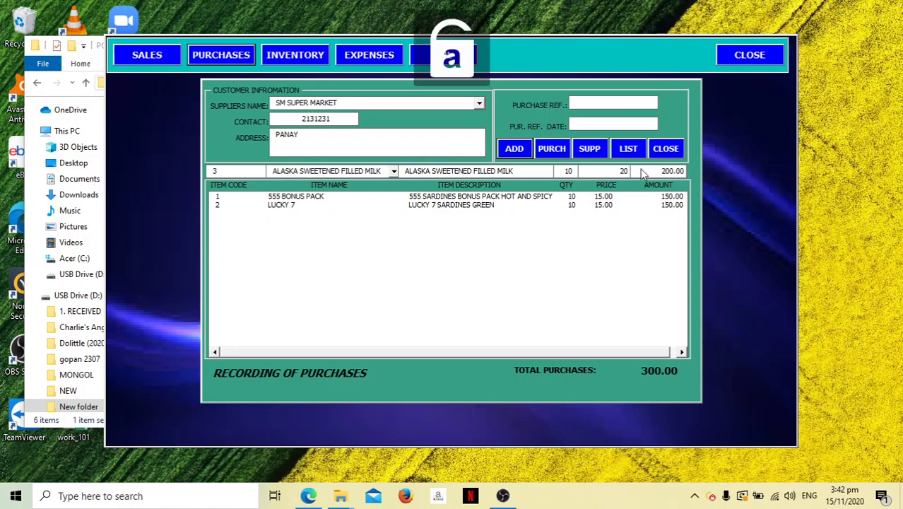
pyautogui.click(514, 149)
# - Enter purchase reference 9382 with its 11/2020 date and save the 500.00 purchase
pyautogui.click(604, 105)
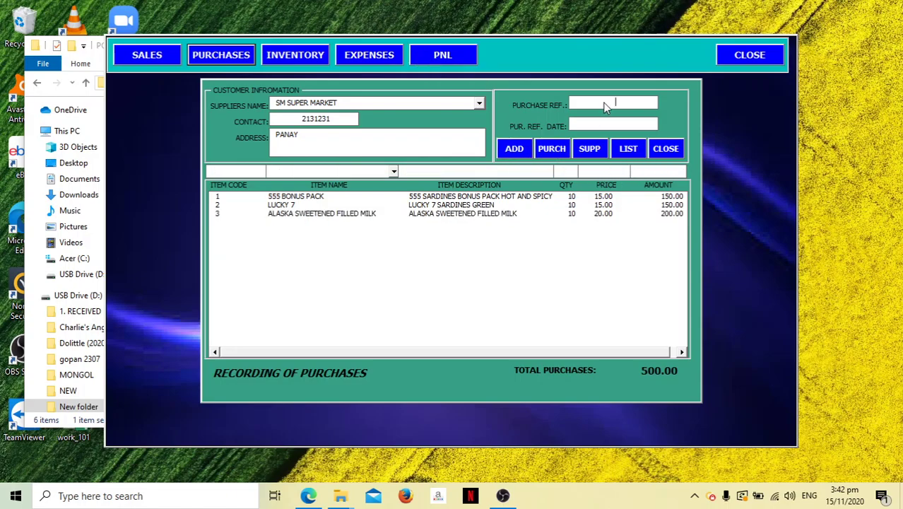
pyautogui.write('9382')
pyautogui.press('Tab')
pyautogui.write('/11/2020')
pyautogui.press('Tab')
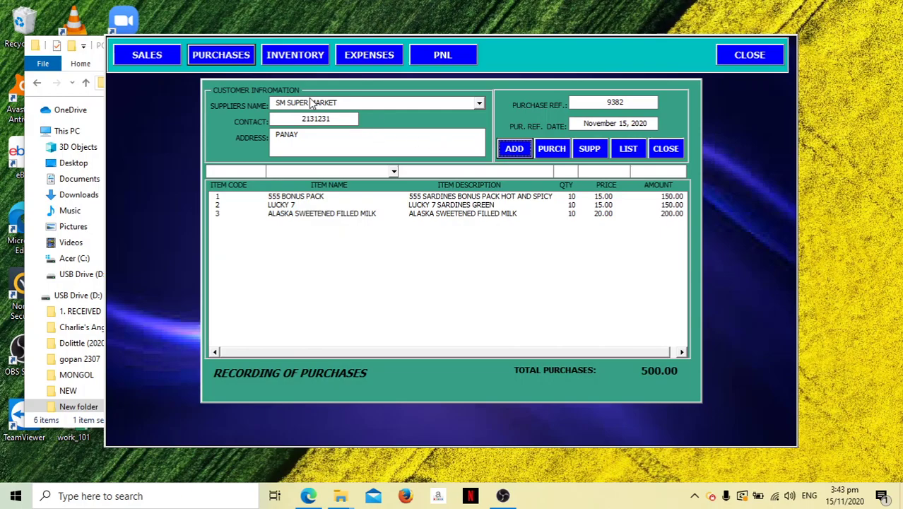
pyautogui.click(560, 151)
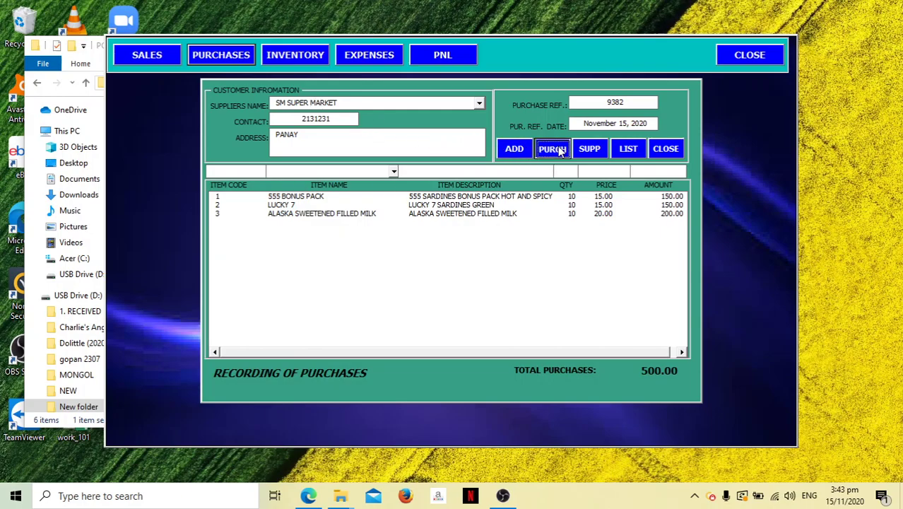
# - Close the purchase form and check the inventory stocks of 39, 39 and 25
pyautogui.click(681, 149)
pyautogui.click(291, 55)
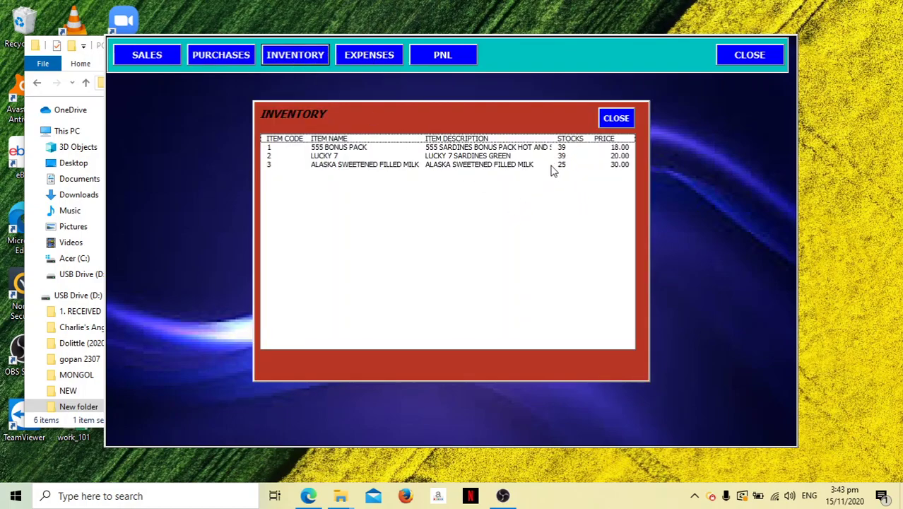
pyautogui.click(440, 148)
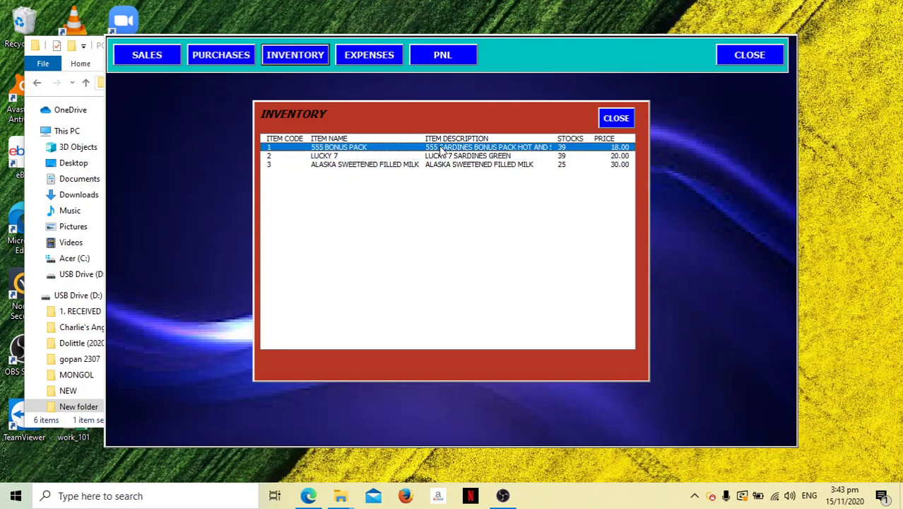
pyautogui.click(437, 164)
pyautogui.click(611, 149)
pyautogui.click(608, 156)
pyautogui.click(594, 166)
pyautogui.click(613, 125)
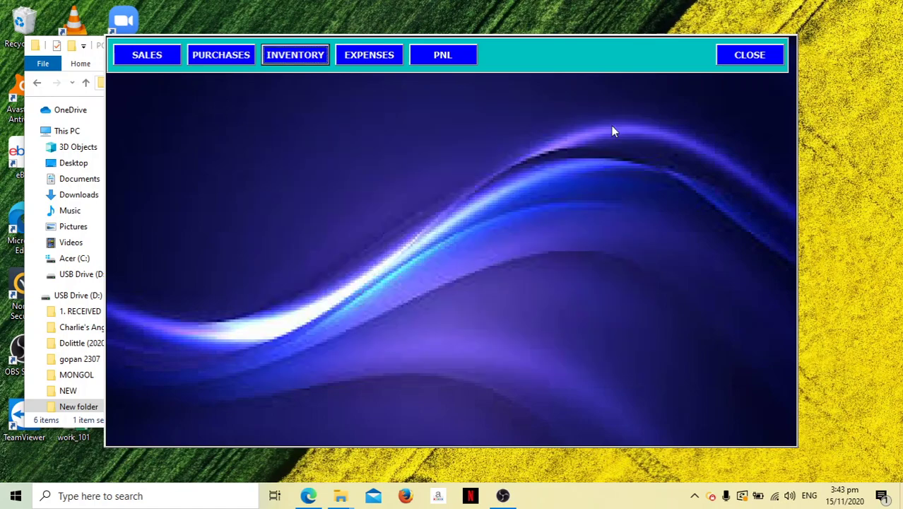
# - View stock for 555 BONUS PACK, LUCKY 7 and Alaska milk in the sales form, then open Profit and Loss
pyautogui.click(159, 62)
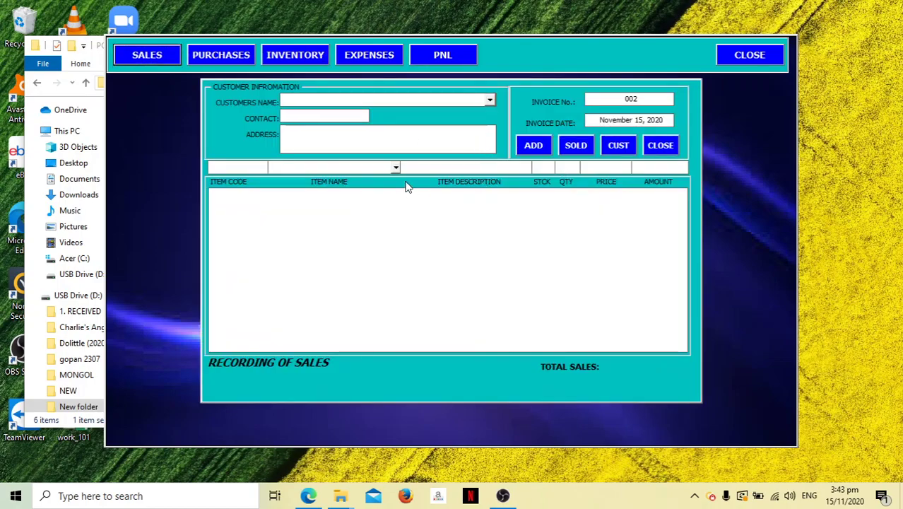
pyautogui.click(396, 169)
pyautogui.click(367, 178)
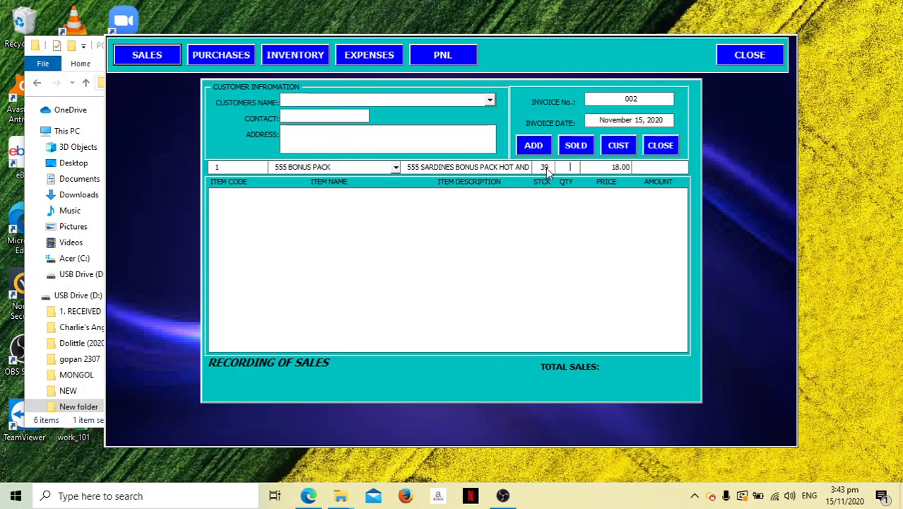
pyautogui.click(396, 167)
pyautogui.click(385, 187)
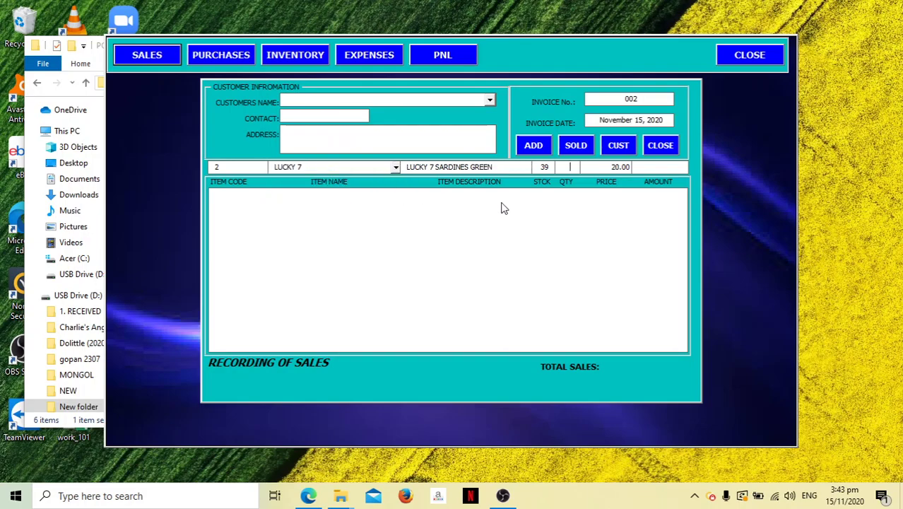
pyautogui.click(395, 168)
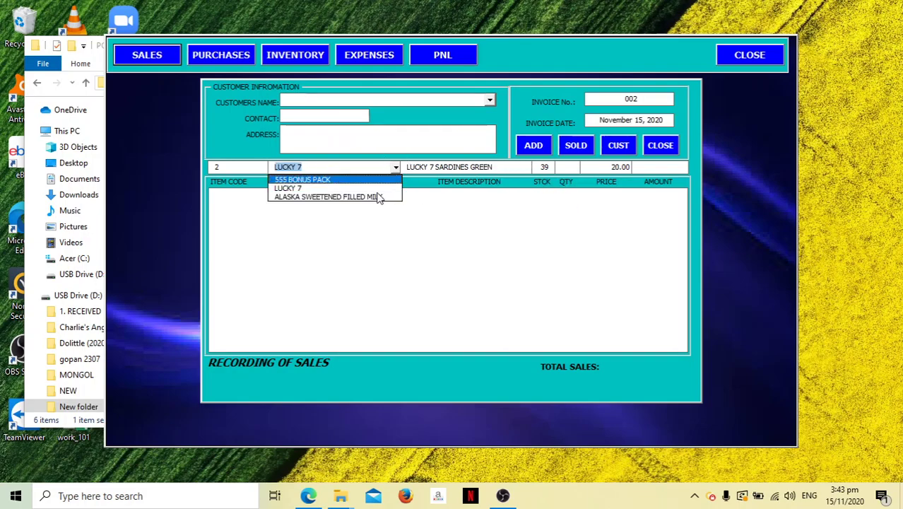
pyautogui.click(376, 195)
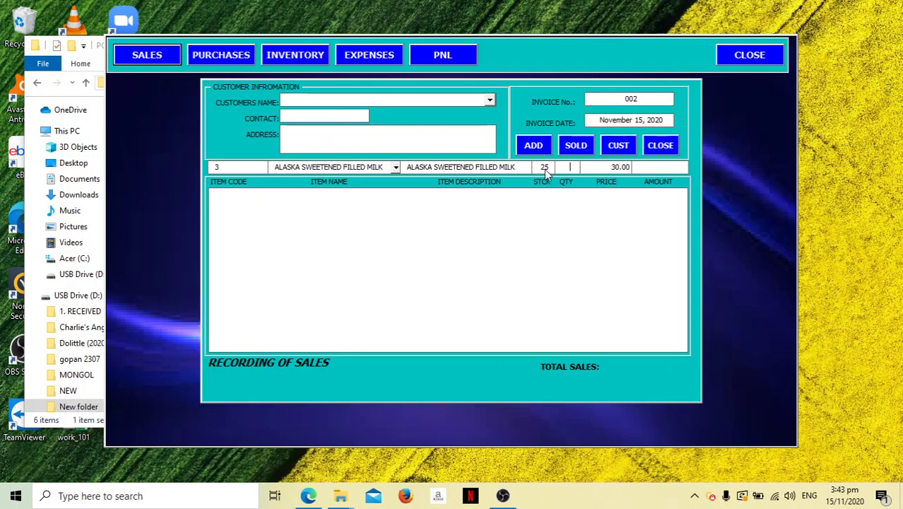
pyautogui.click(662, 146)
pyautogui.click(431, 55)
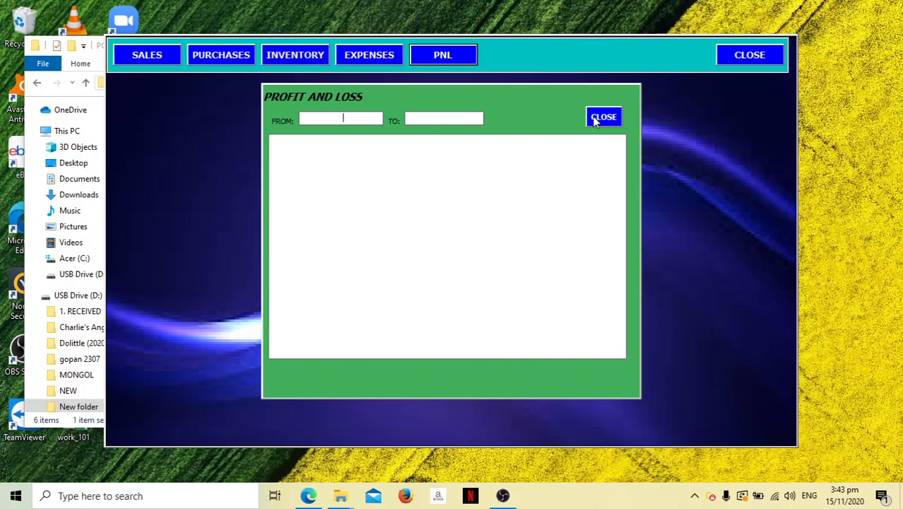
# - Close the Profit and Loss report and log out, saving the file
pyautogui.click(594, 122)
pyautogui.click(602, 118)
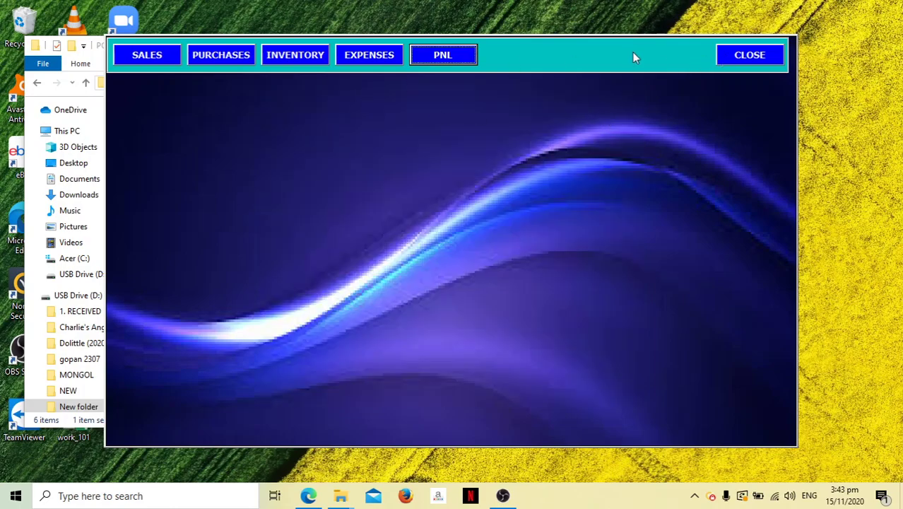
pyautogui.click(736, 47)
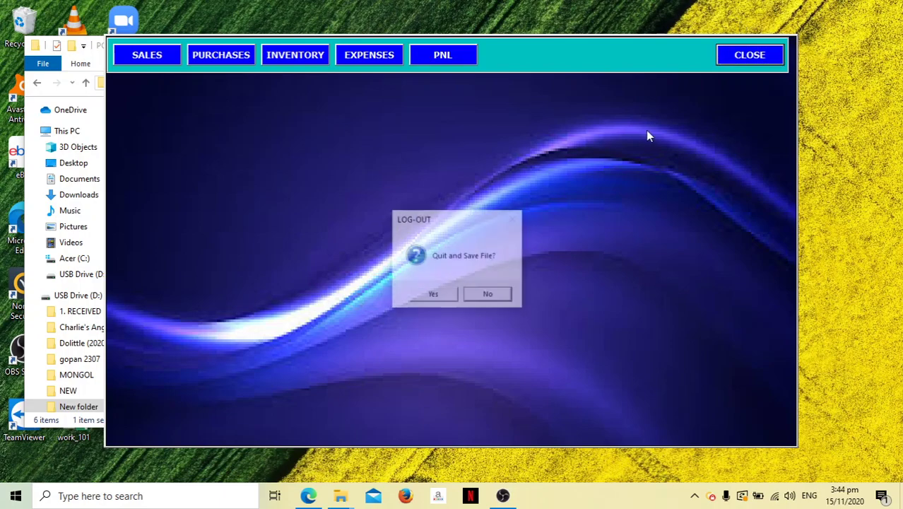
pyautogui.click(449, 296)
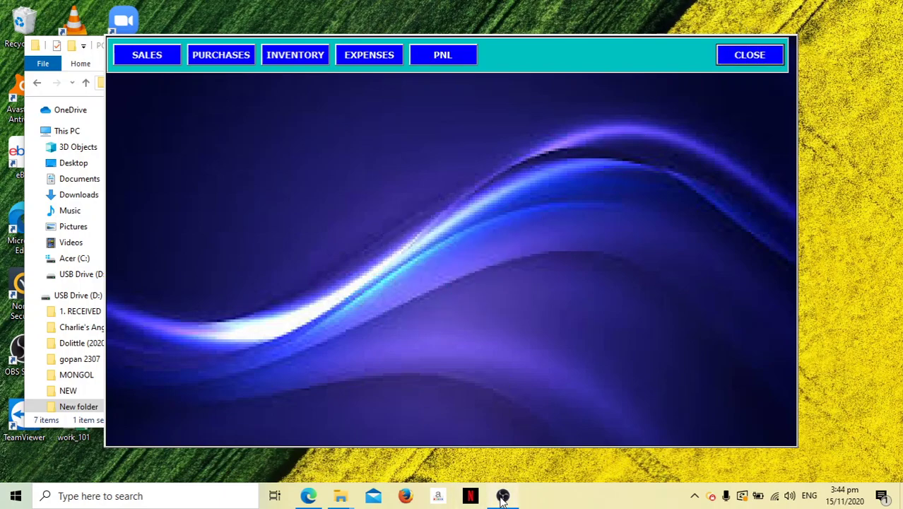